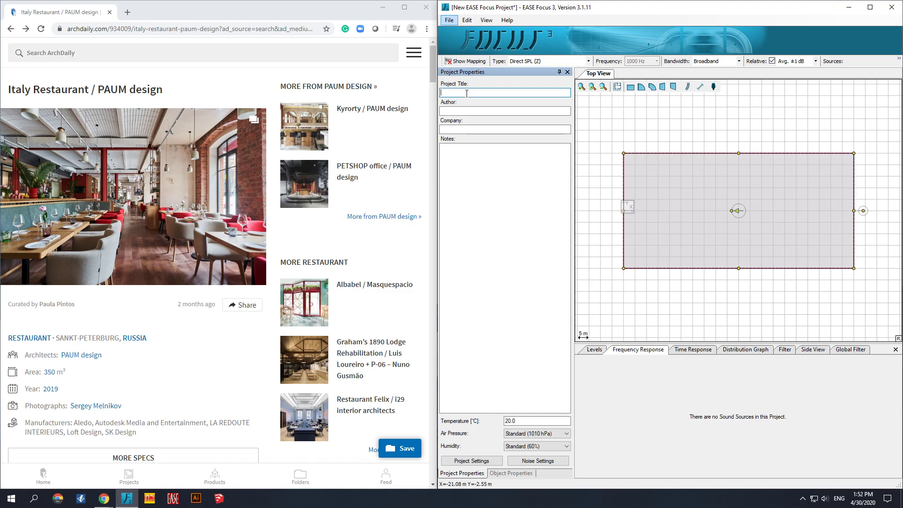
# - Review Project Properties and select the 'Italy Restaurant / PAUM design' title with its wall-mount, 350 m² notes
pyautogui.click(212, 84)
pyautogui.moveTo(177, 211)
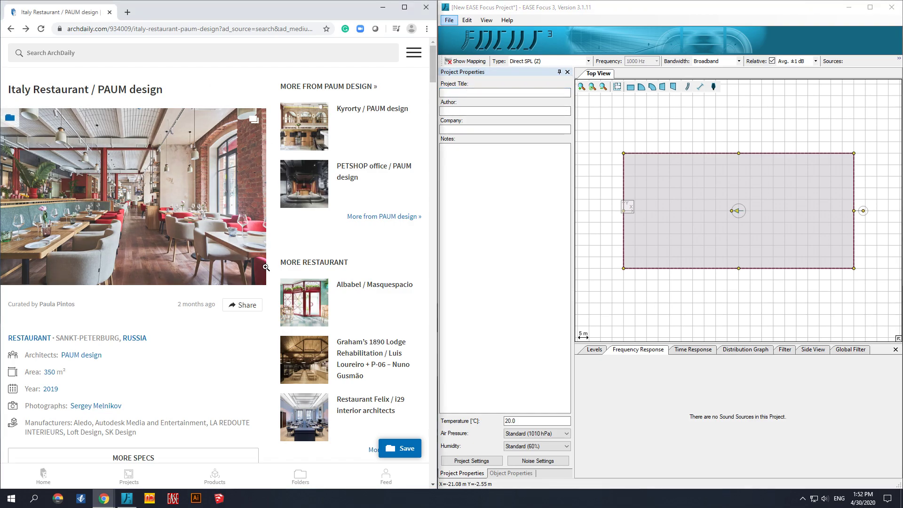
pyautogui.scroll(-1, 272, 267)
pyautogui.scroll(-2, 277, 266)
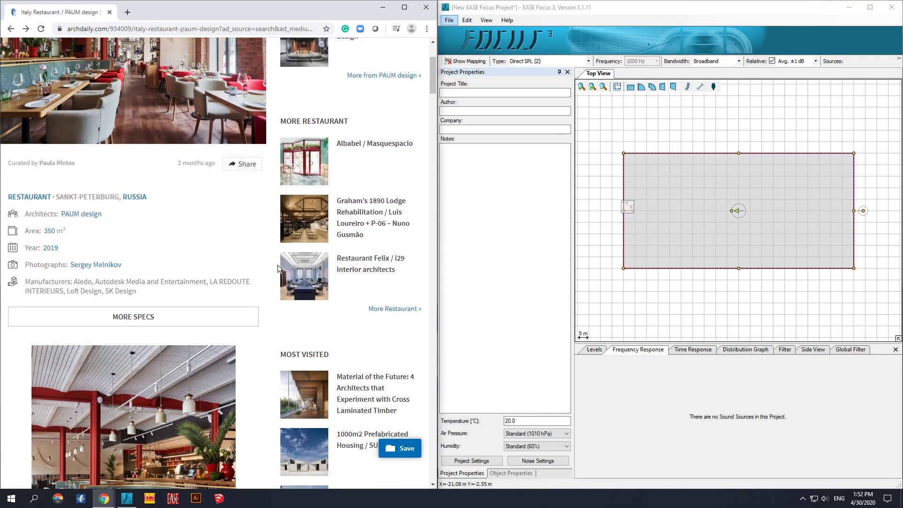
pyautogui.scroll(-3, 278, 264)
pyautogui.scroll(-2, 278, 264)
pyautogui.scroll(-3, 278, 265)
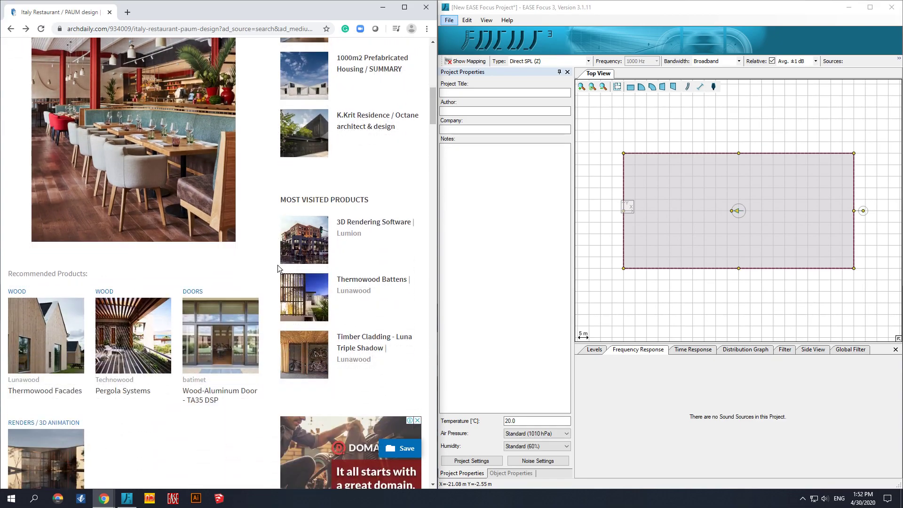
pyautogui.scroll(-2, 277, 265)
pyautogui.scroll(-2, 278, 264)
pyautogui.scroll(-4, 278, 264)
pyautogui.scroll(-3, 278, 265)
pyautogui.scroll(-3, 277, 267)
pyautogui.scroll(-4, 277, 267)
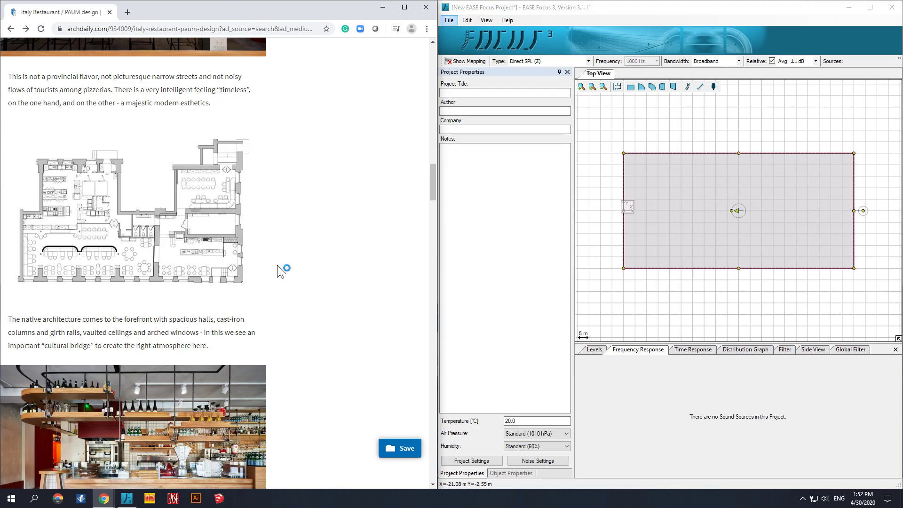
pyautogui.scroll(-3, 280, 271)
pyautogui.scroll(-5, 280, 270)
pyautogui.scroll(-5, 280, 270)
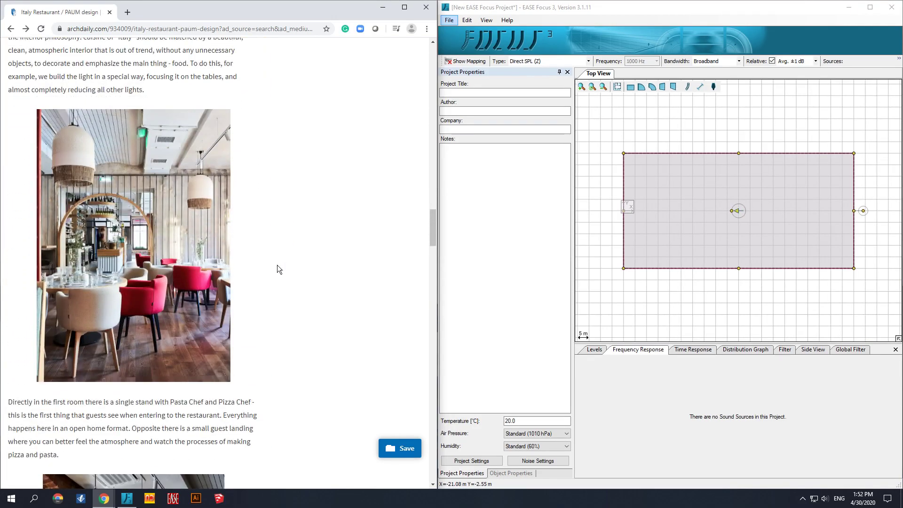
pyautogui.scroll(-3, 280, 270)
pyautogui.scroll(-5, 278, 269)
pyautogui.scroll(-6, 278, 269)
pyautogui.scroll(-5, 278, 269)
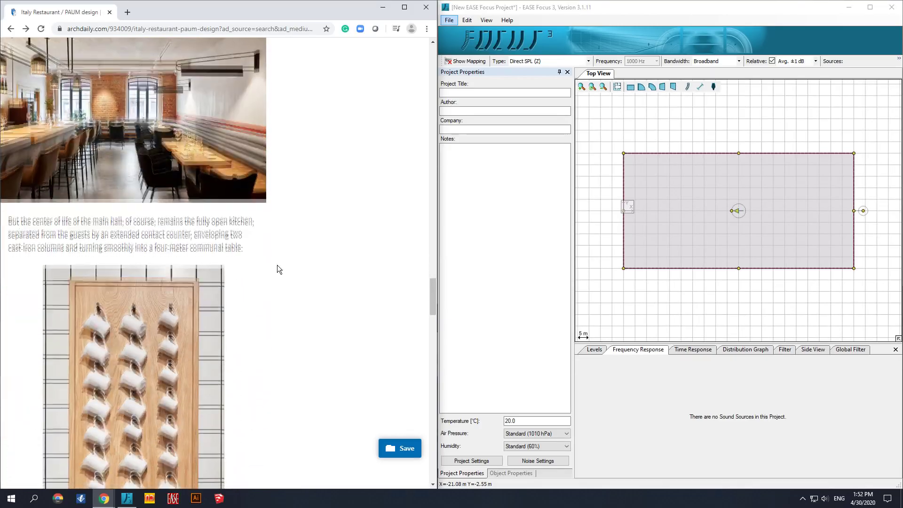
pyautogui.scroll(-6, 278, 269)
pyautogui.scroll(-5, 278, 269)
pyautogui.scroll(-5, 278, 269)
pyautogui.scroll(-5, 278, 269)
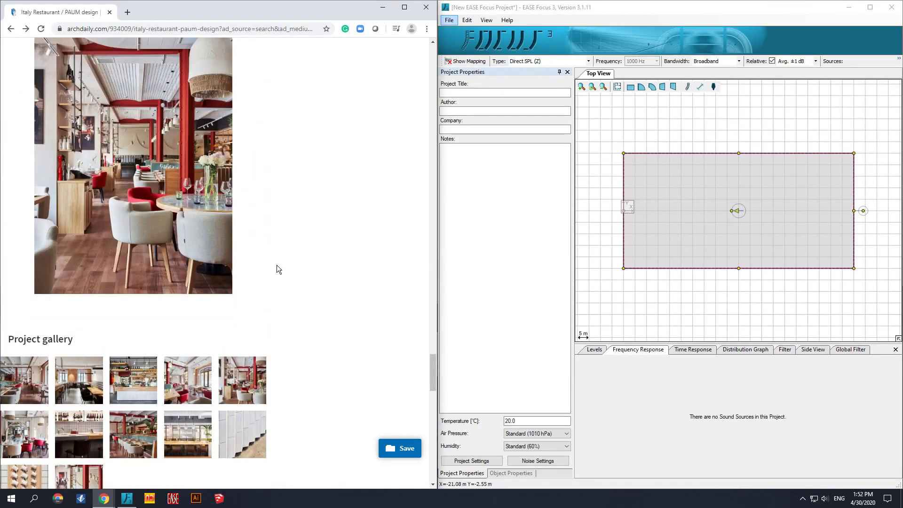
pyautogui.scroll(-5, 278, 269)
pyautogui.scroll(5, 276, 264)
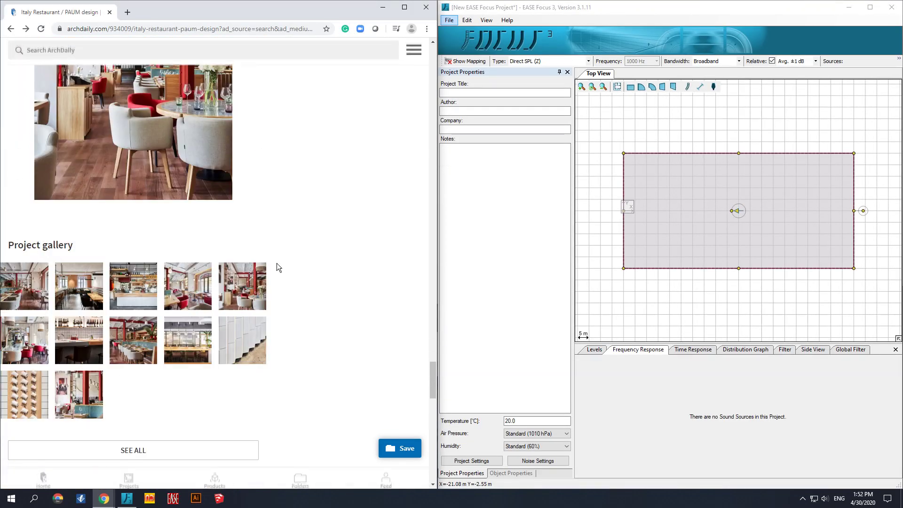
pyautogui.scroll(5, 277, 264)
pyautogui.scroll(4, 277, 264)
pyautogui.scroll(3, 276, 263)
pyautogui.scroll(3, 277, 263)
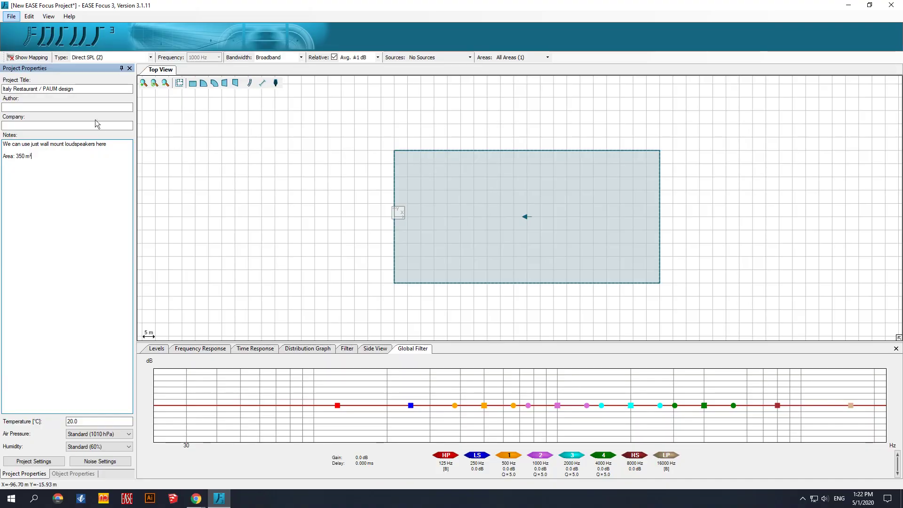
pyautogui.moveTo(88, 89); pyautogui.dragTo(2, 90)
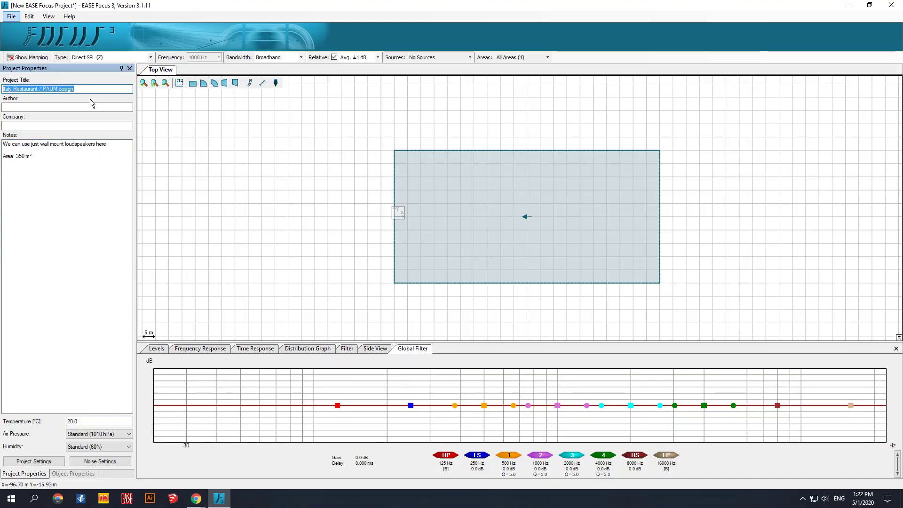
# - Enter Me as the project author
pyautogui.click(95, 89)
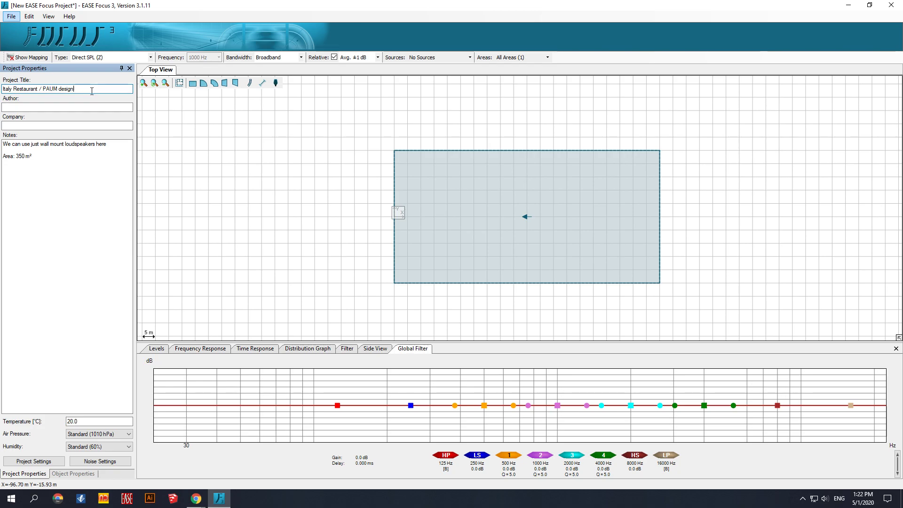
pyautogui.moveTo(69, 89); pyautogui.dragTo(46, 89)
pyautogui.click(33, 108)
pyautogui.write('M')
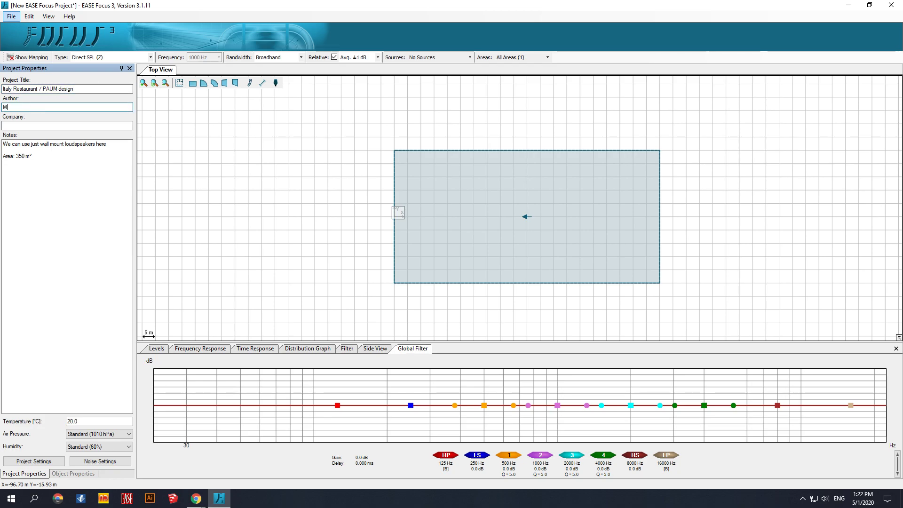
pyautogui.write('e')
# - Copy 'PAUM design' from the project title into the Company field
pyautogui.moveTo(75, 90); pyautogui.dragTo(56, 90)
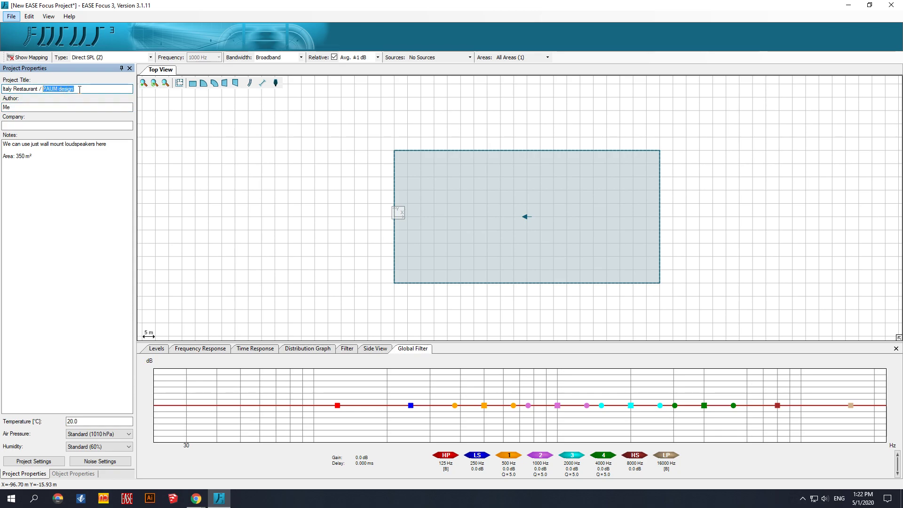
pyautogui.hotkey('ctrl', 'c')
pyautogui.click(65, 125)
pyautogui.hotkey('ctrl', 'v')
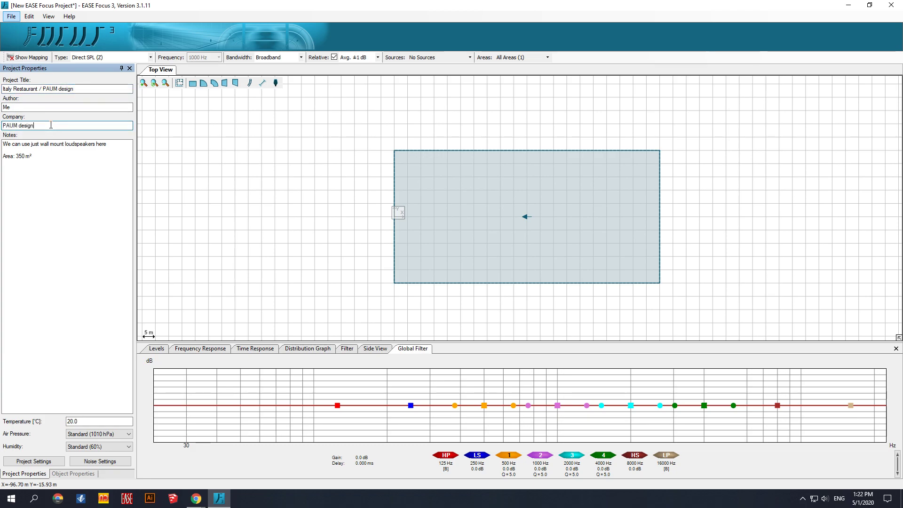
# - Keep 20 °C temperature, standard 1010 hPa pressure and Standard 60% humidity
pyautogui.click(88, 197)
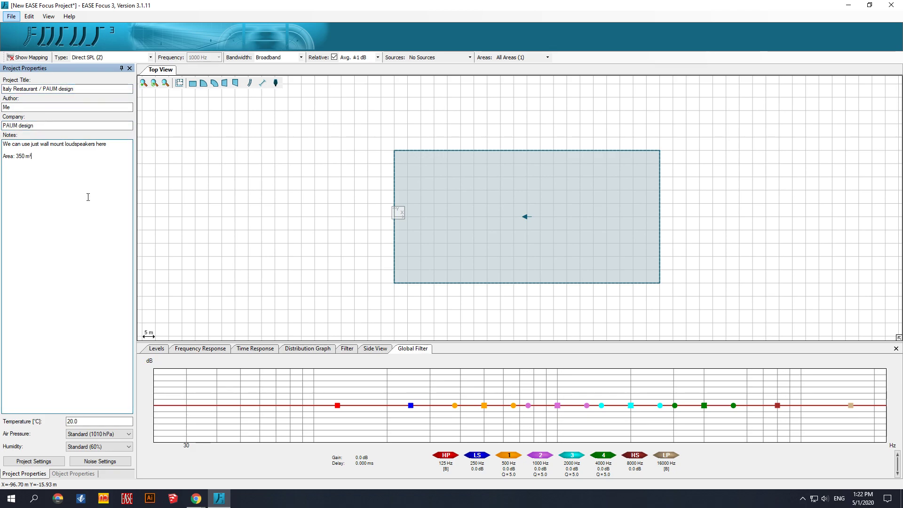
pyautogui.click(89, 419)
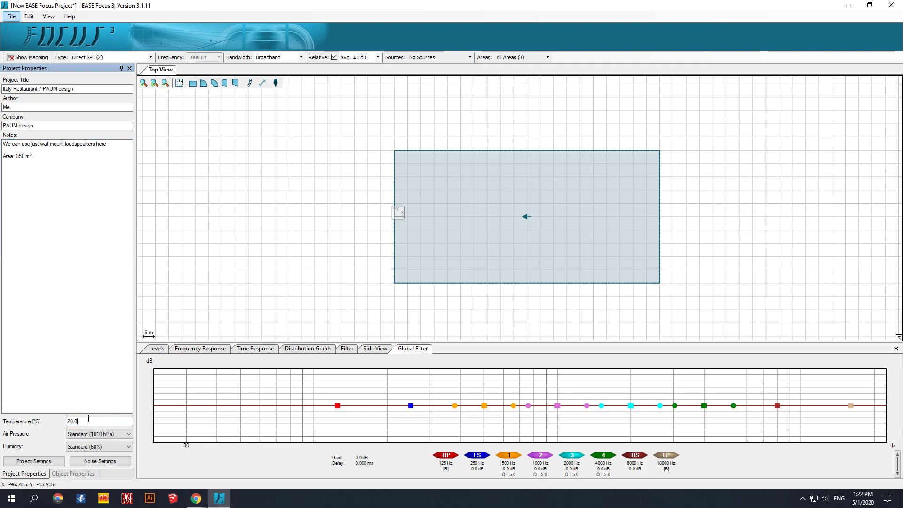
pyautogui.click(104, 435)
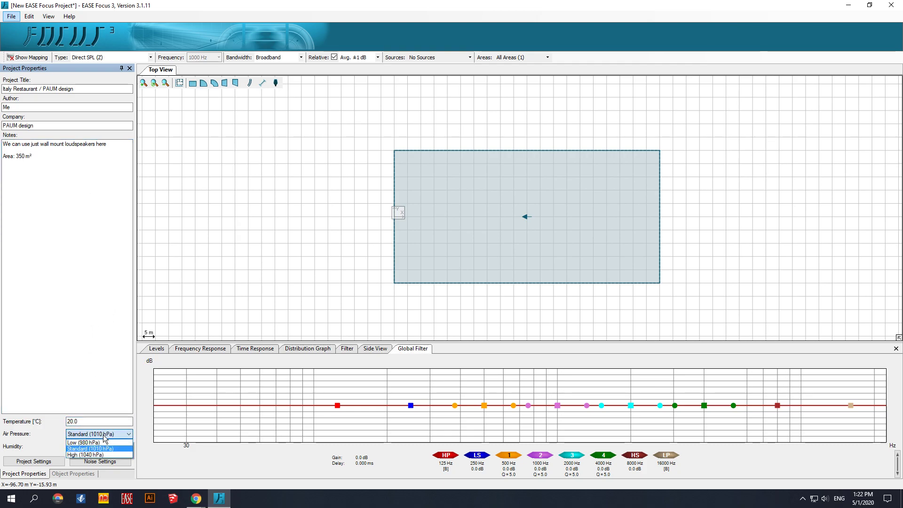
pyautogui.click(104, 437)
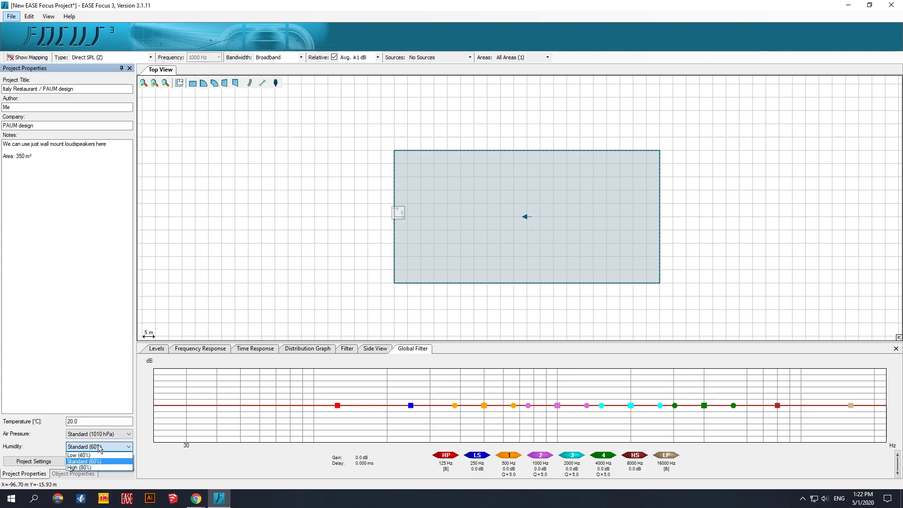
pyautogui.click(99, 447)
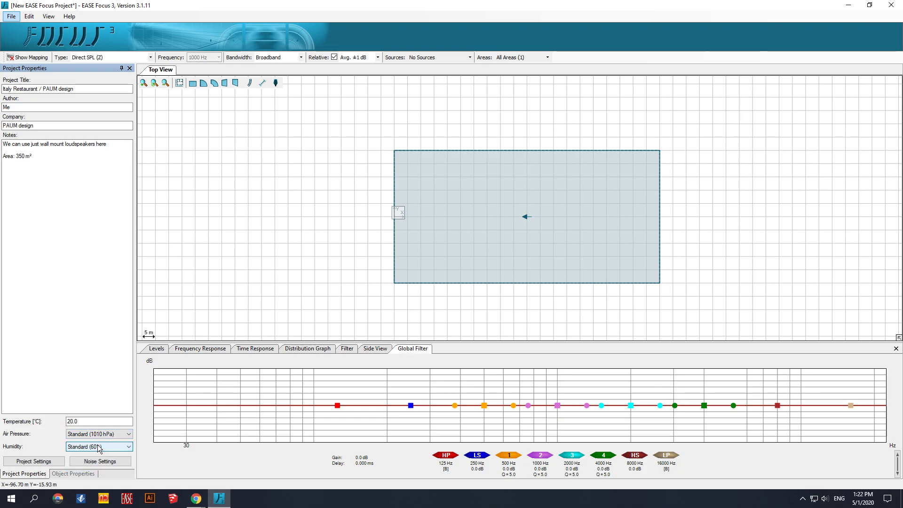
pyautogui.click(248, 178)
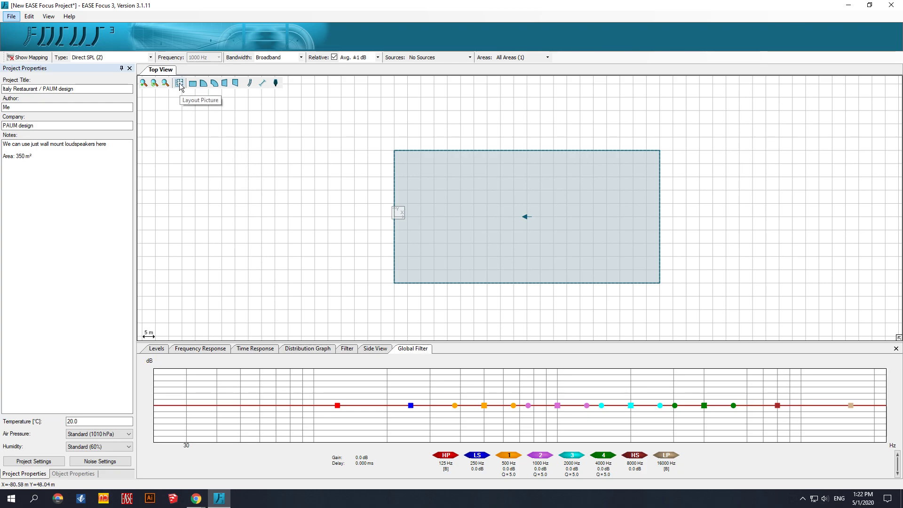
# - Load ITALY_floor_plan as the layout picture
pyautogui.click(179, 83)
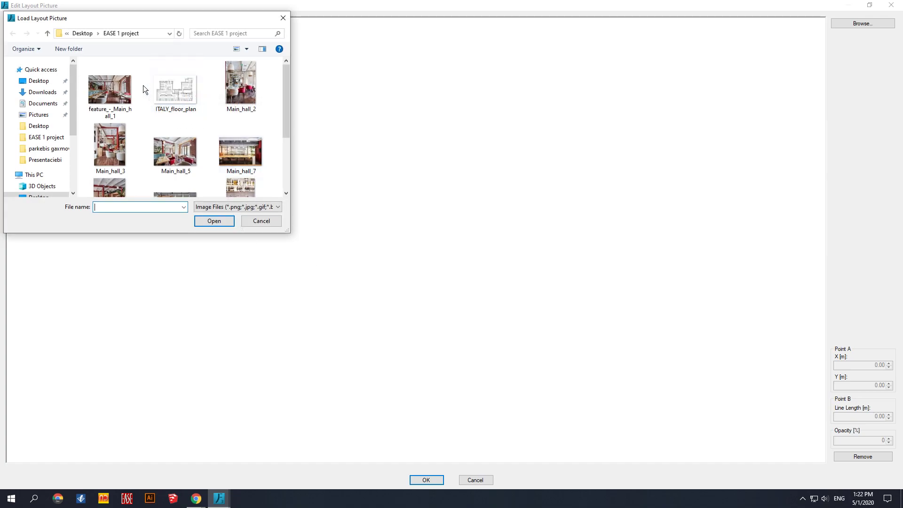
pyautogui.doubleClick(182, 97)
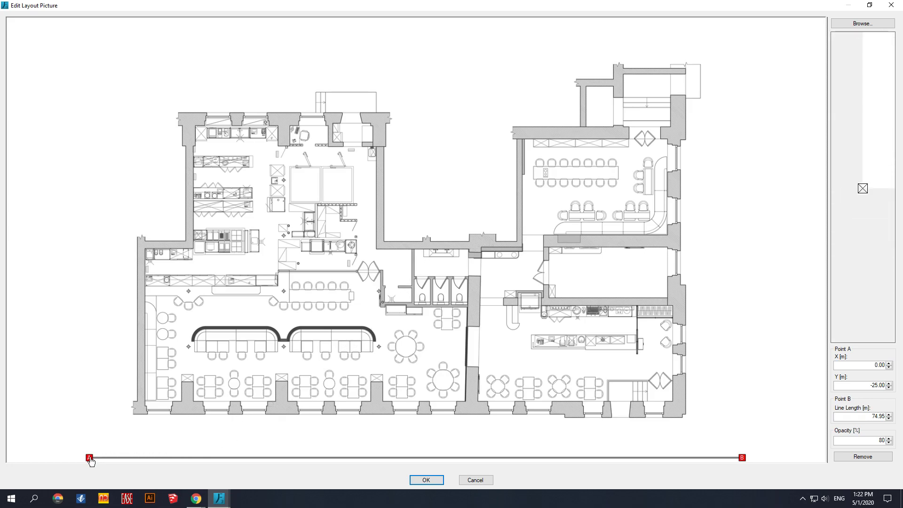
# - Place reference points A and B close together, set a 1.10 m line length, and accept
pyautogui.moveTo(89, 458)
pyautogui.mouseDown()
pyautogui.moveTo(411, 307)
pyautogui.moveTo(418, 286)
pyautogui.mouseUp()
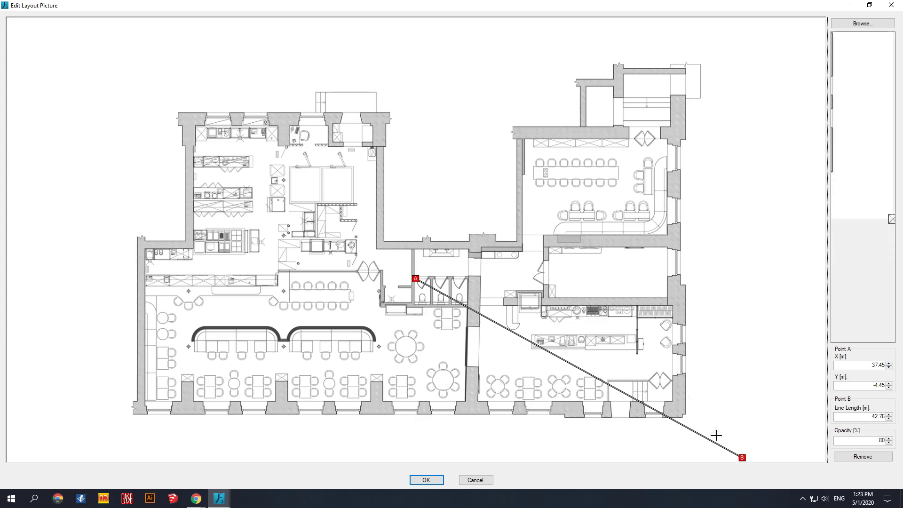
pyautogui.moveTo(743, 459)
pyautogui.mouseDown()
pyautogui.moveTo(637, 375)
pyautogui.moveTo(432, 282)
pyautogui.mouseUp()
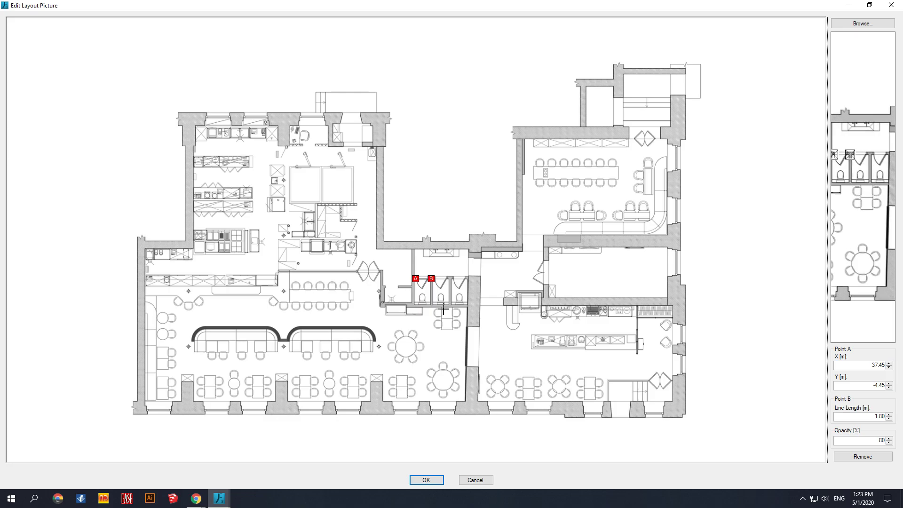
pyautogui.doubleClick(874, 416)
pyautogui.write('1.1')
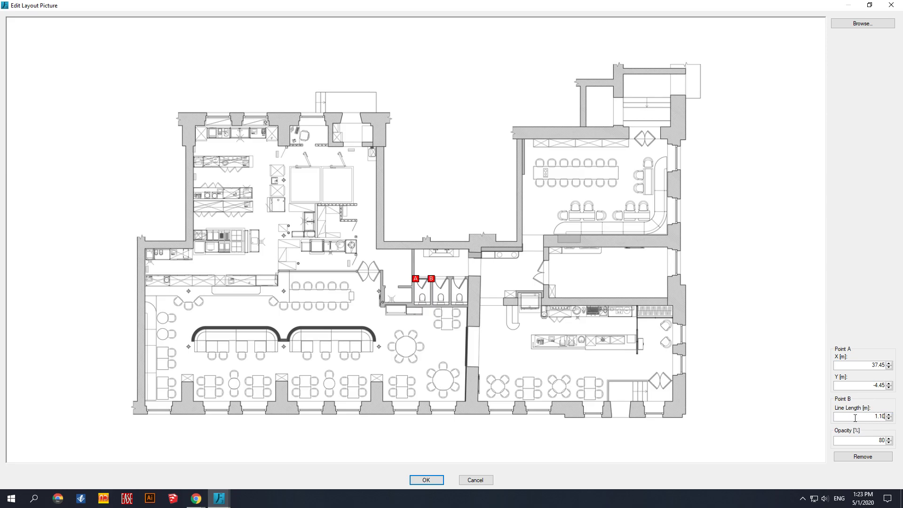
pyautogui.click(425, 480)
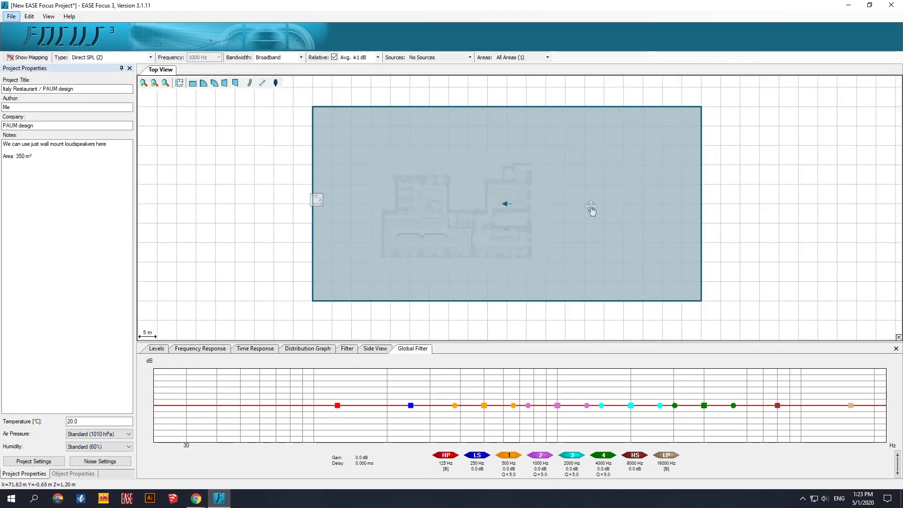
# - Delete the default listening area and zoom and pan to show the whole floor plan
pyautogui.click(591, 207)
pyautogui.press('Delete')
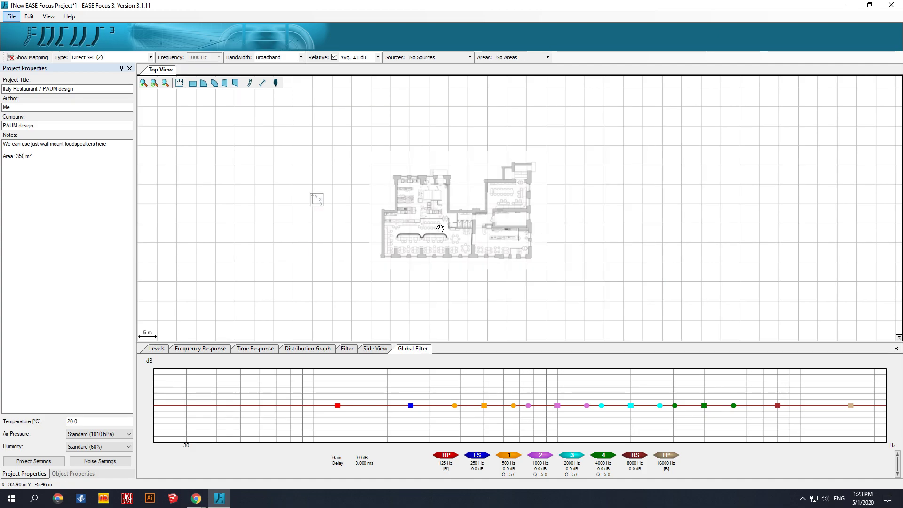
pyautogui.scroll(1, 444, 226)
pyautogui.scroll(2, 447, 224)
pyautogui.scroll(3, 451, 216)
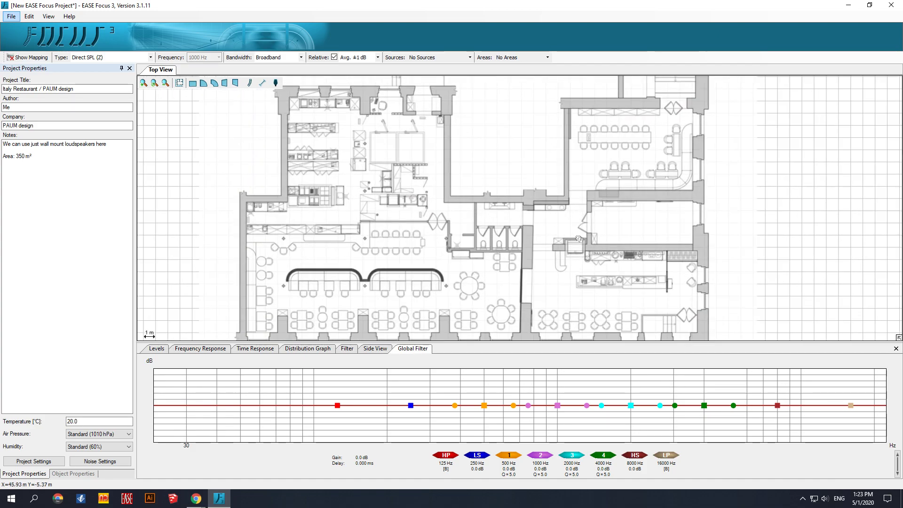
pyautogui.scroll(-1, 475, 207)
pyautogui.scroll(-1, 498, 198)
pyautogui.scroll(-1, 525, 190)
pyautogui.scroll(-1, 517, 188)
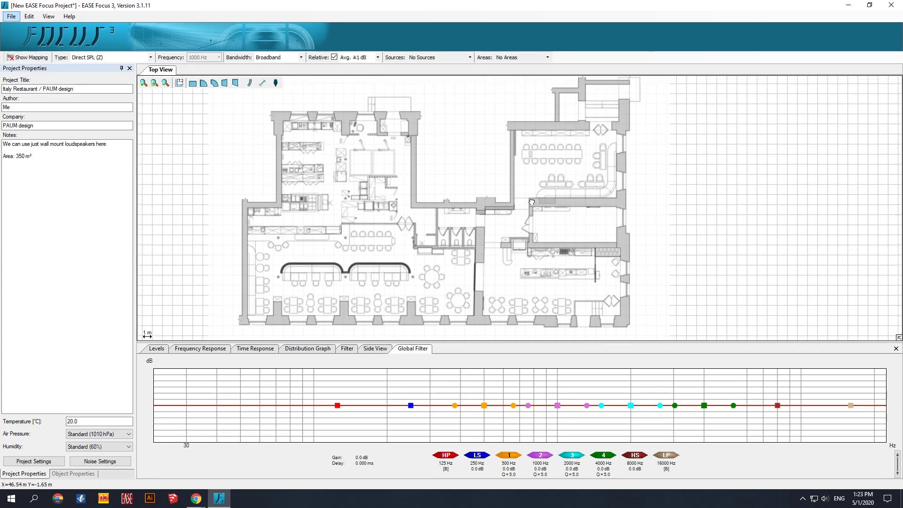
pyautogui.scroll(-1, 494, 183)
pyautogui.scroll(-1, 483, 181)
pyautogui.moveTo(482, 180); pyautogui.dragTo(502, 196)
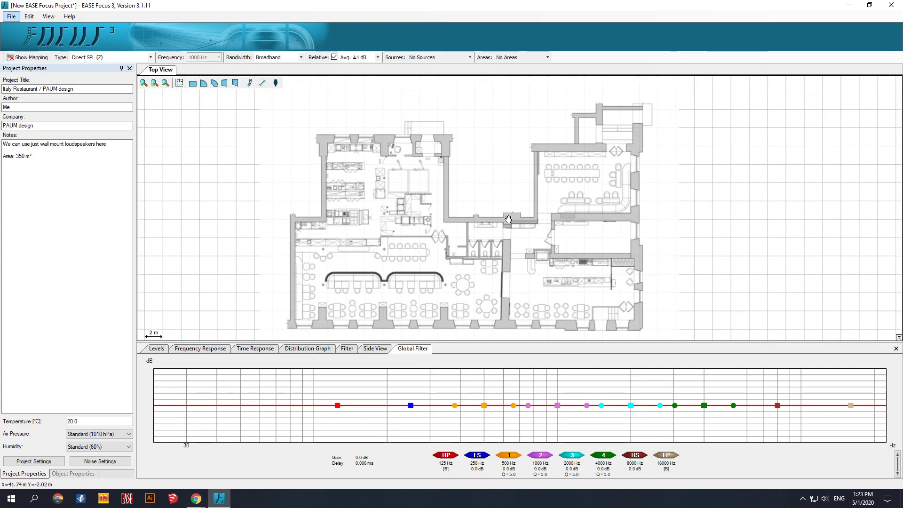
pyautogui.moveTo(500, 248); pyautogui.dragTo(509, 226)
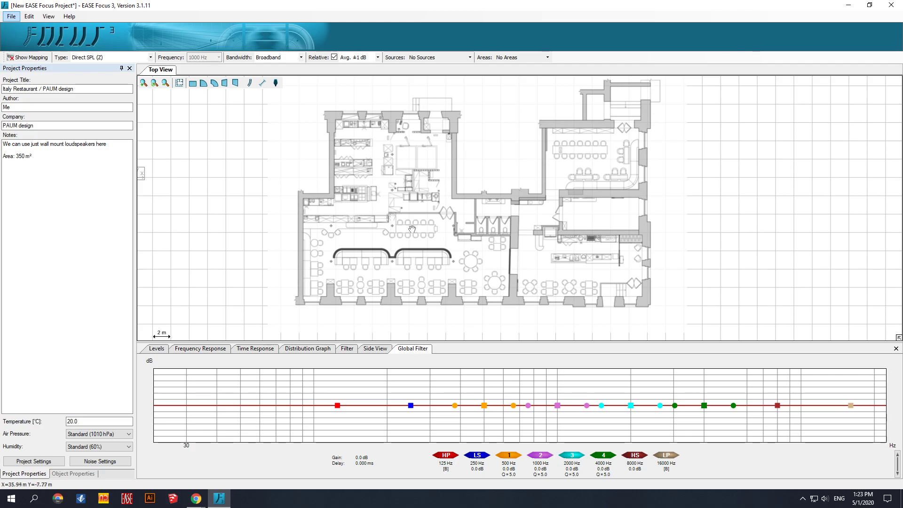
# - Draw a rectangular listening area over the main dining hall
pyautogui.click(193, 83)
pyautogui.moveTo(299, 196)
pyautogui.mouseDown()
pyautogui.moveTo(413, 297)
pyautogui.moveTo(513, 301)
pyautogui.mouseUp()
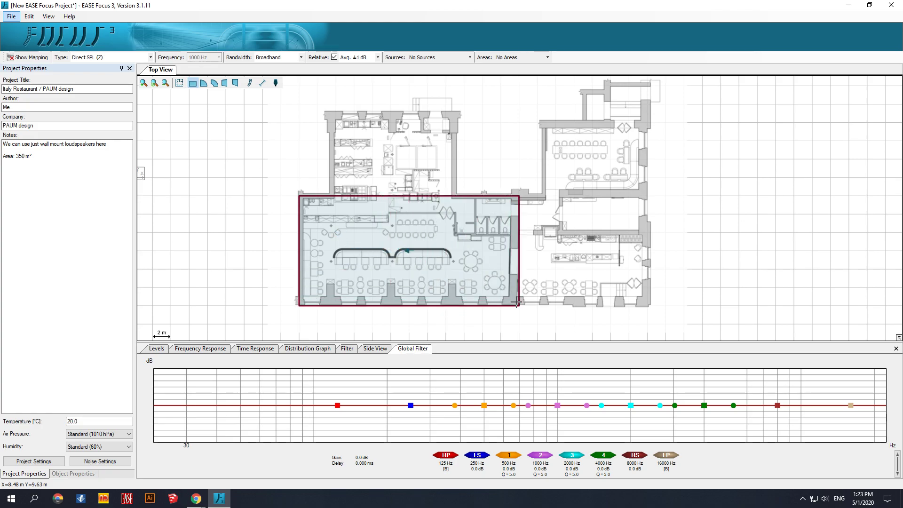
pyautogui.moveTo(512, 300); pyautogui.dragTo(519, 306)
pyautogui.click(619, 286)
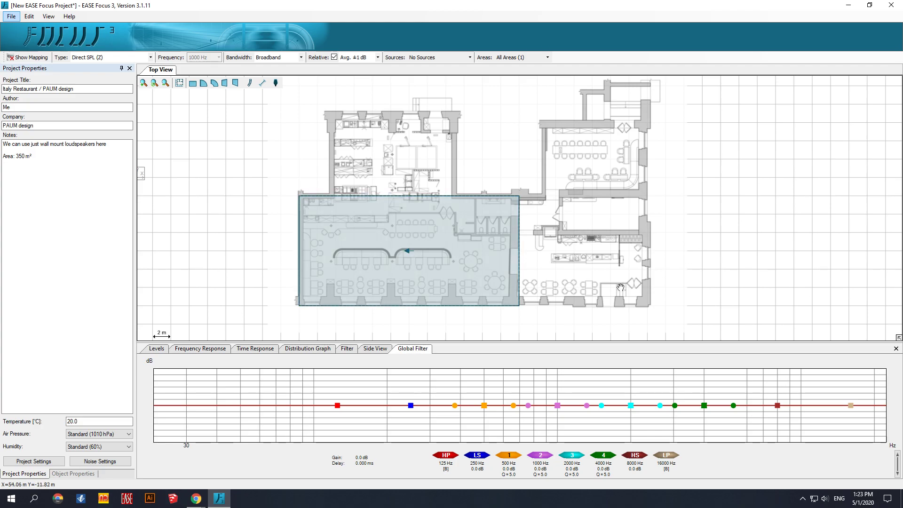
pyautogui.moveTo(619, 283); pyautogui.dragTo(565, 279, button='middle')
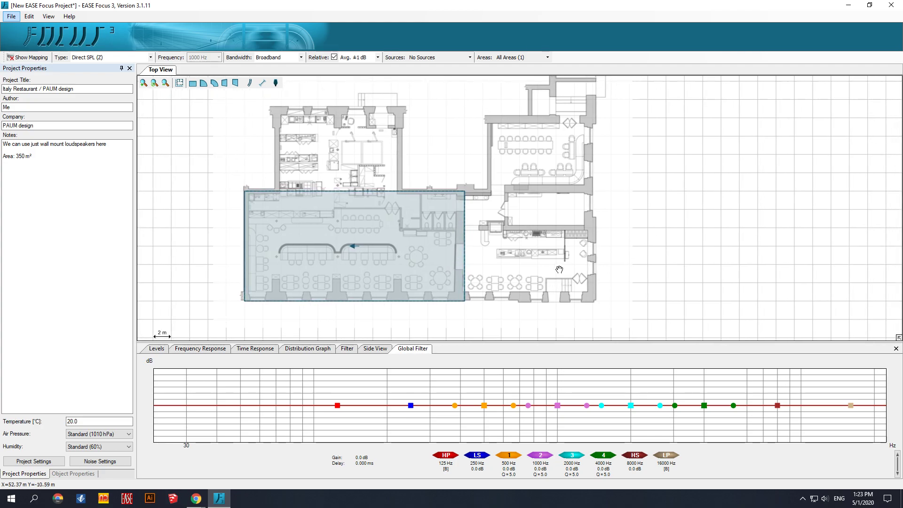
# - Draw rectangular listening areas over the lower-right and upper-right rooms
pyautogui.click(193, 83)
pyautogui.moveTo(467, 227); pyautogui.dragTo(591, 305)
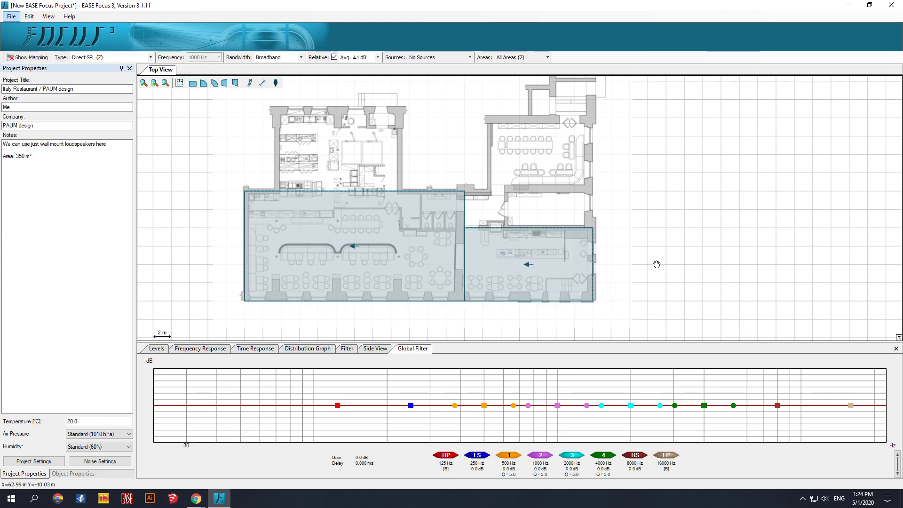
pyautogui.click(193, 83)
pyautogui.moveTo(484, 118)
pyautogui.mouseDown()
pyautogui.moveTo(535, 193)
pyautogui.moveTo(590, 194)
pyautogui.mouseUp()
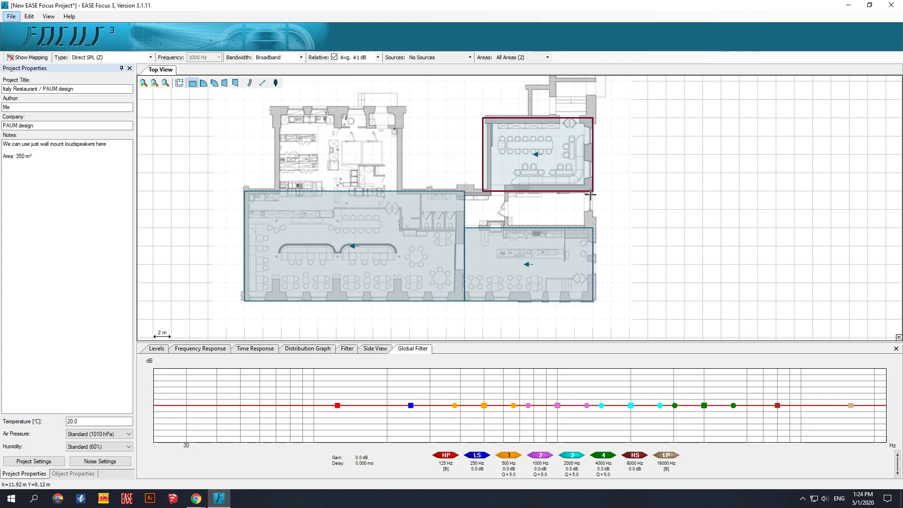
pyautogui.moveTo(591, 194); pyautogui.dragTo(592, 192)
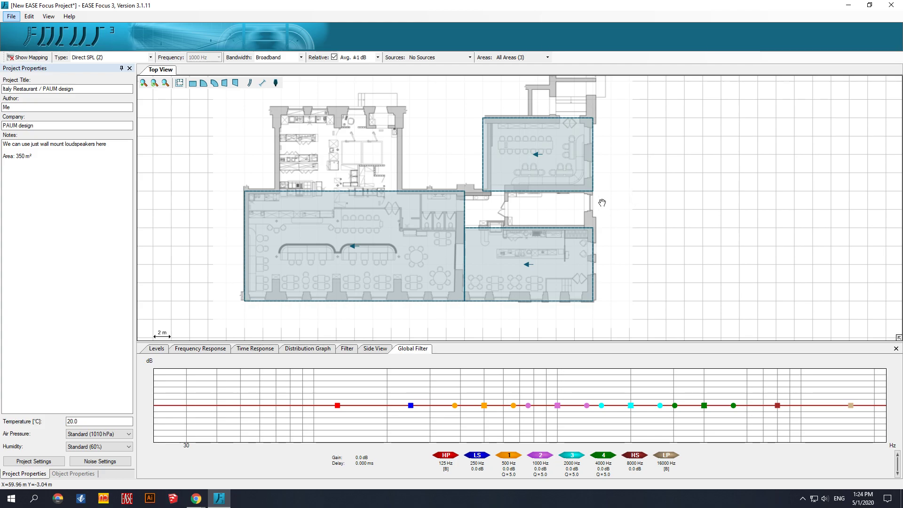
pyautogui.moveTo(434, 137)
pyautogui.mouseDown(button='middle')
pyautogui.moveTo(460, 151)
pyautogui.moveTo(475, 146)
pyautogui.mouseUp(button='middle')
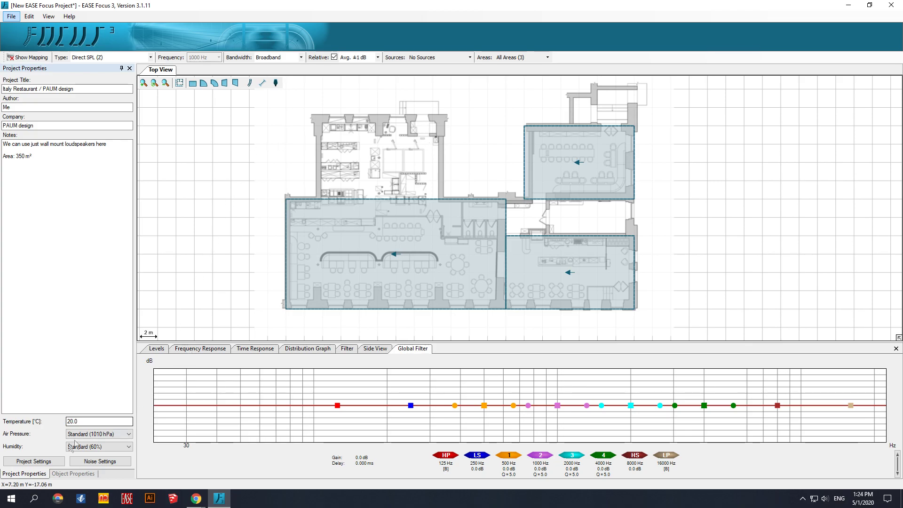
pyautogui.click(96, 461)
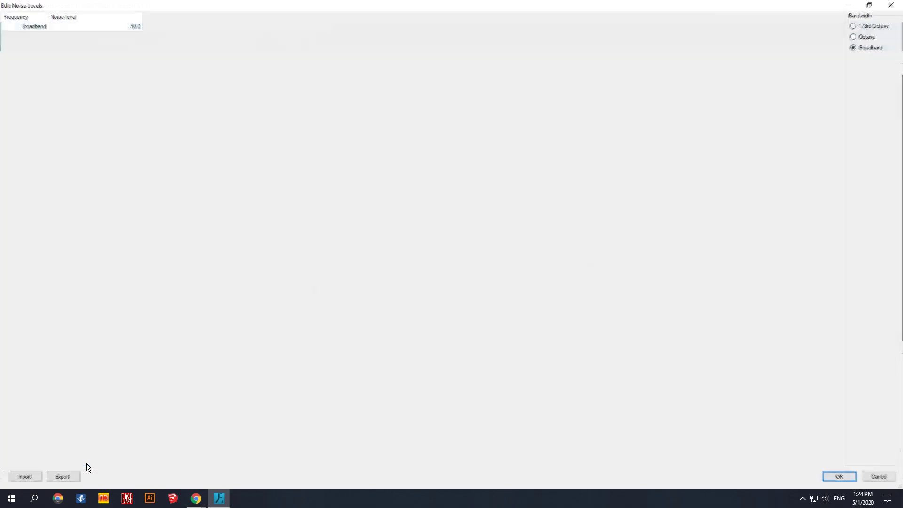
pyautogui.moveTo(536, 3); pyautogui.dragTo(246, 197)
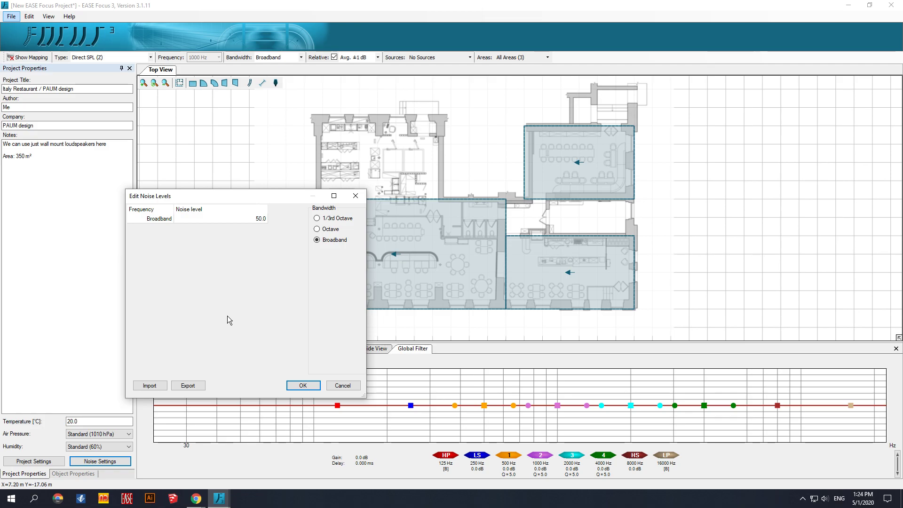
pyautogui.click(303, 386)
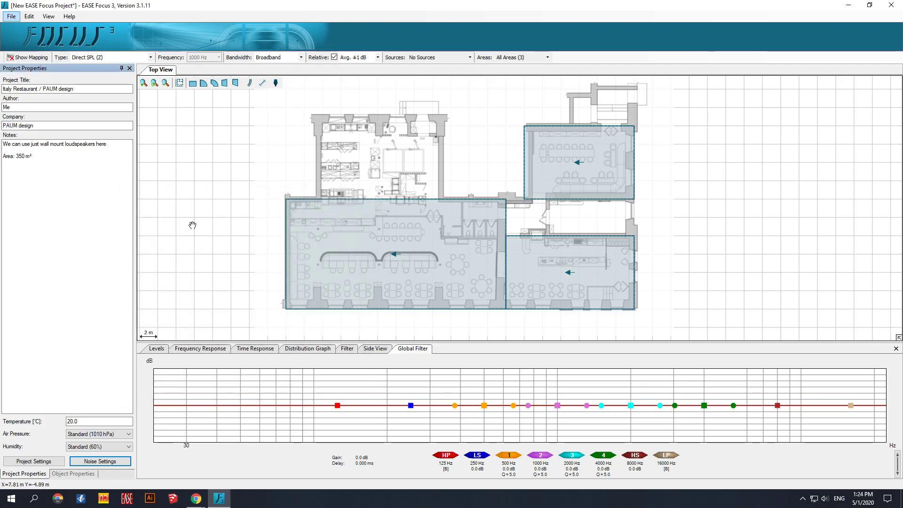